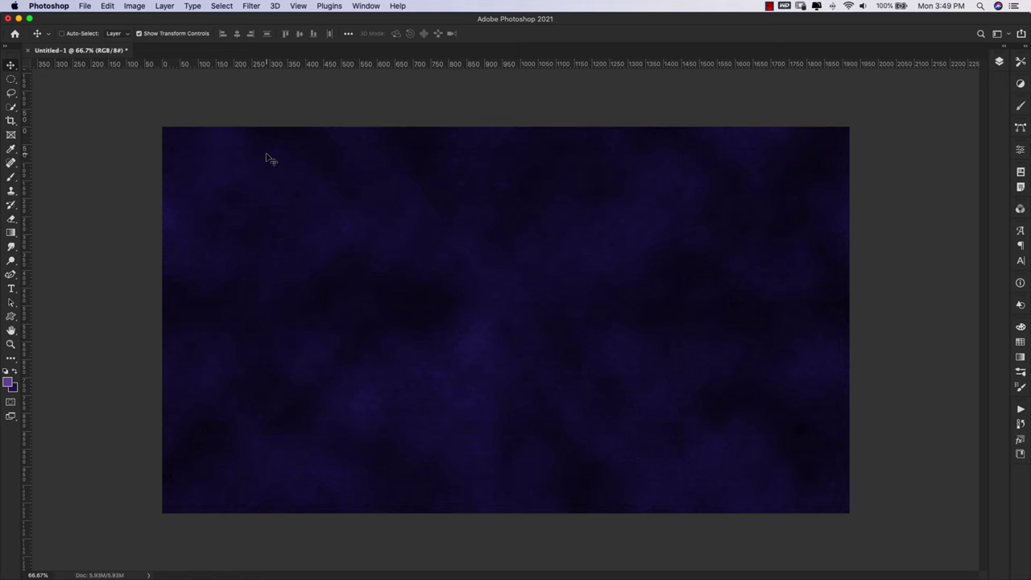
- Create a new 1000 x 1000 px white document from the Custom preset
click(85, 6)
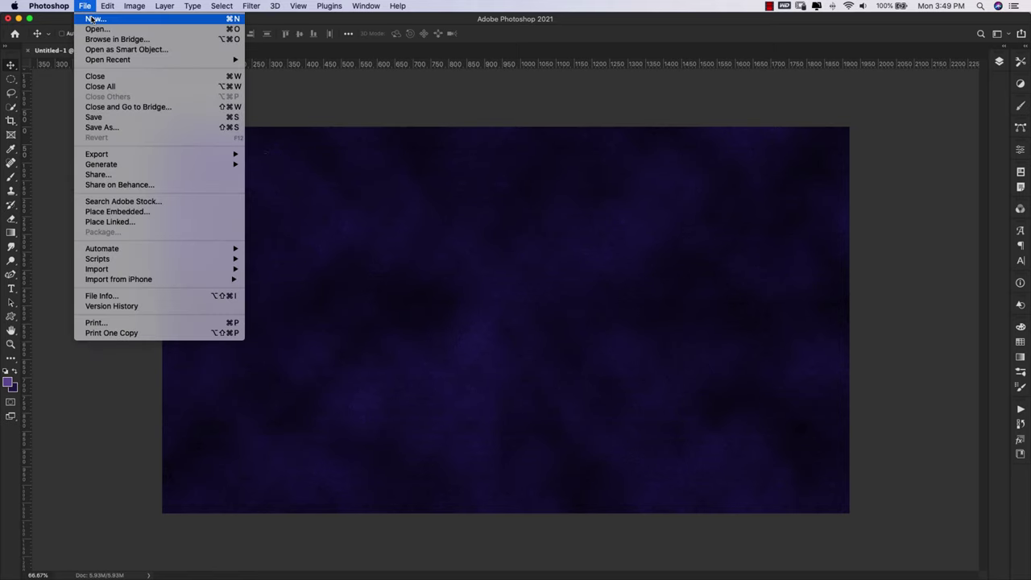
click(93, 18)
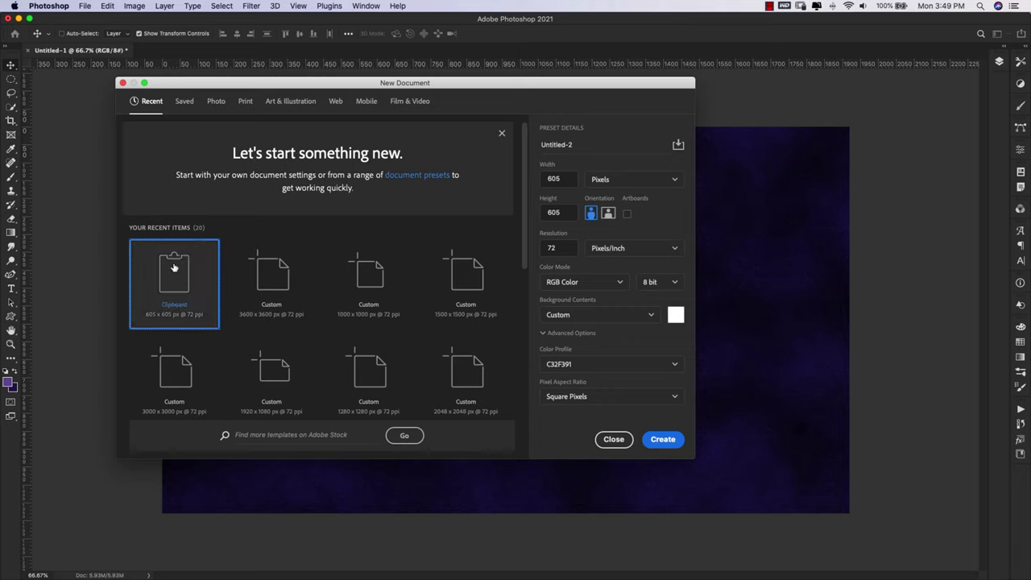
click(360, 297)
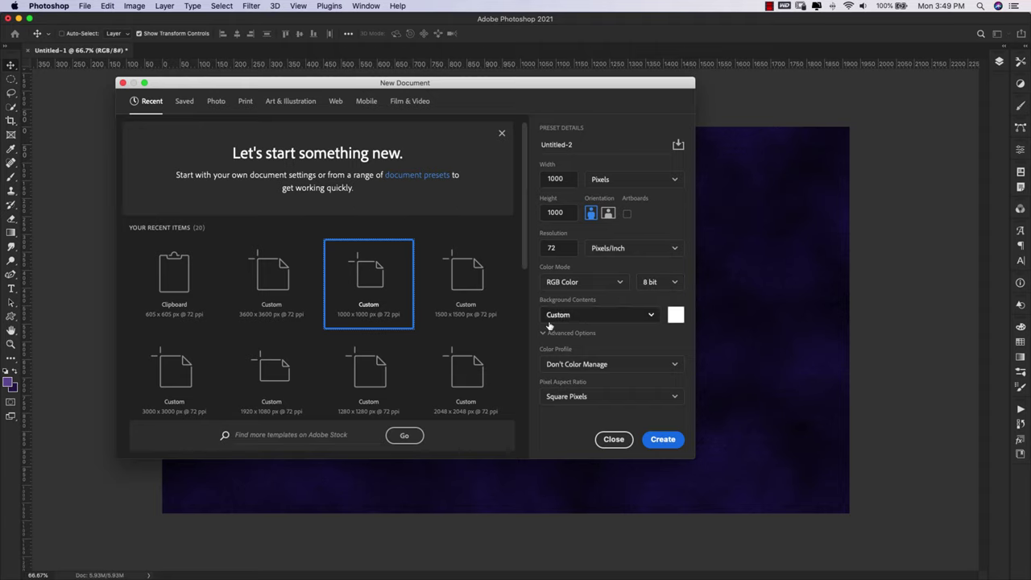
click(662, 440)
- Unlock the Background into Layer 0 and set the foreground colour to purple #66509b
click(1000, 62)
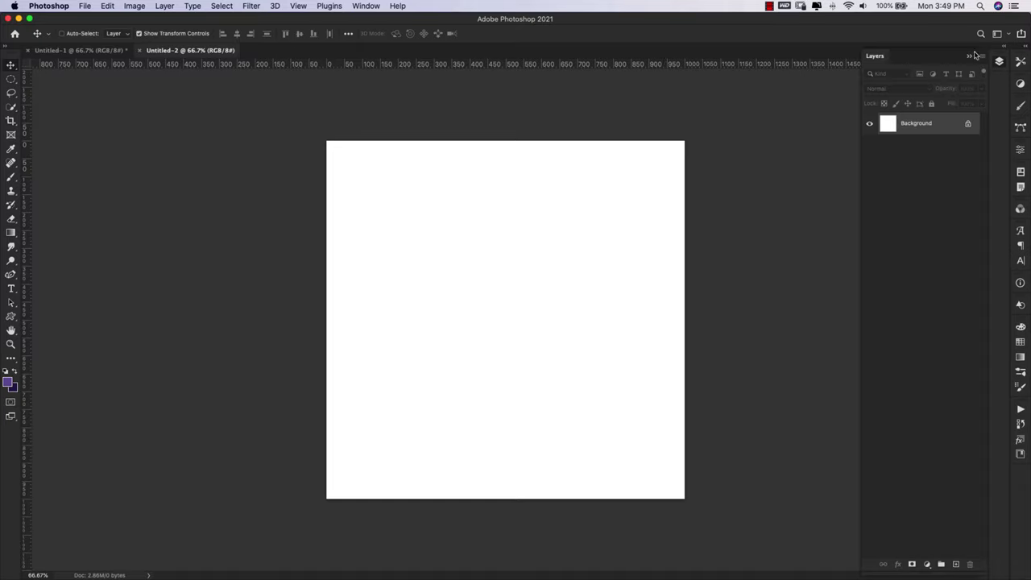
click(968, 125)
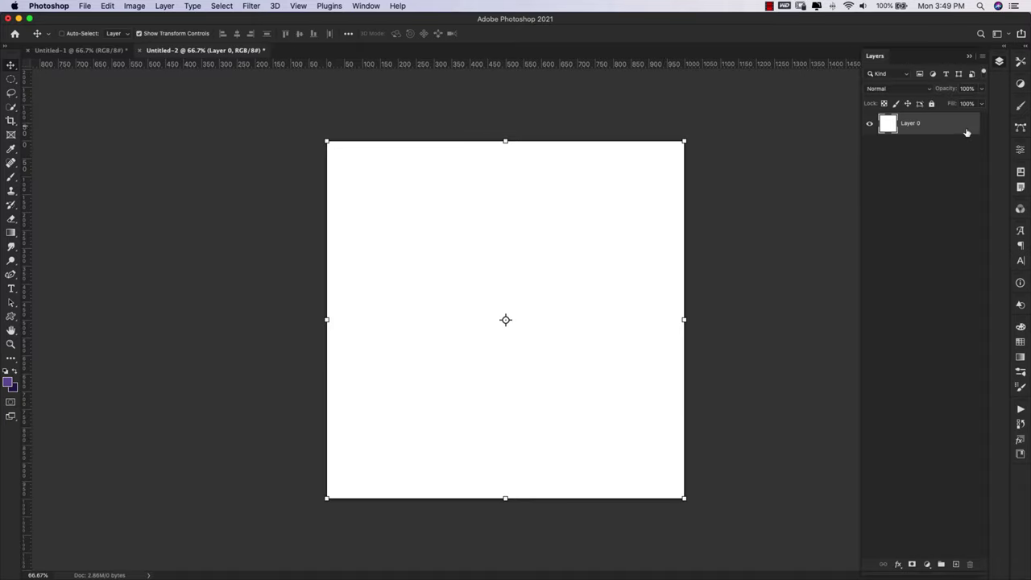
click(10, 385)
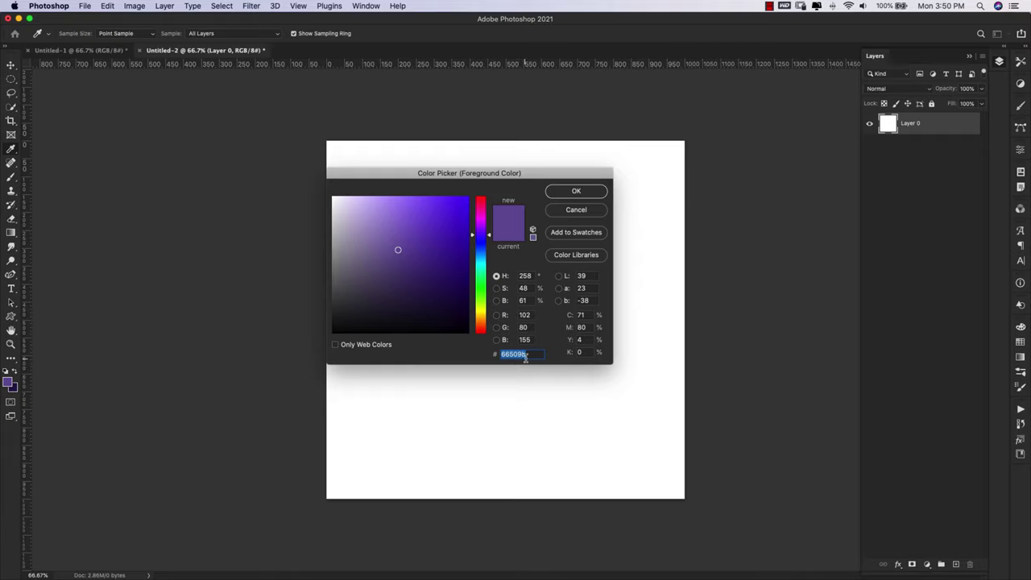
click(576, 192)
key(v)
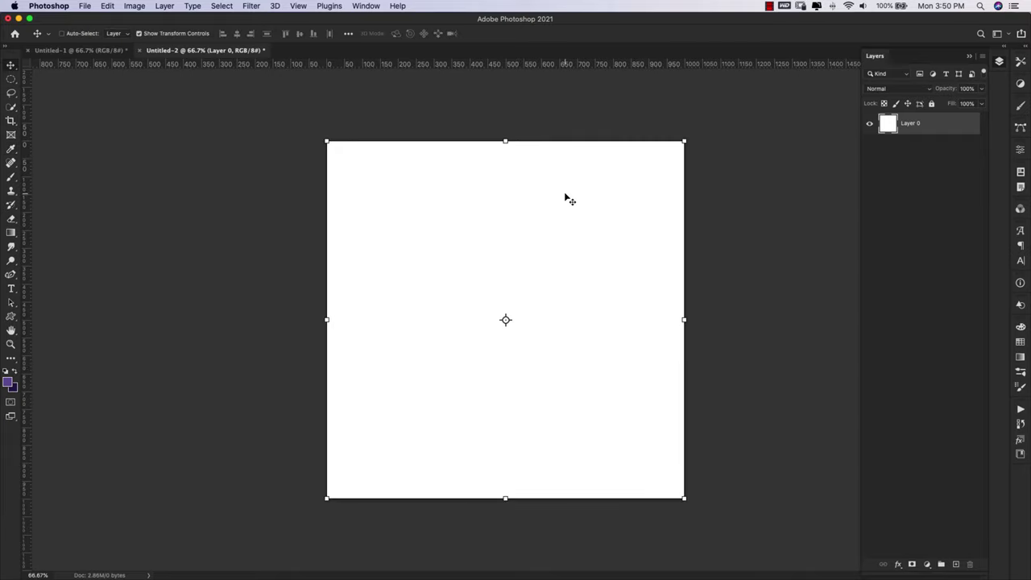
- Set the background colour to dark purple #26164b
click(14, 391)
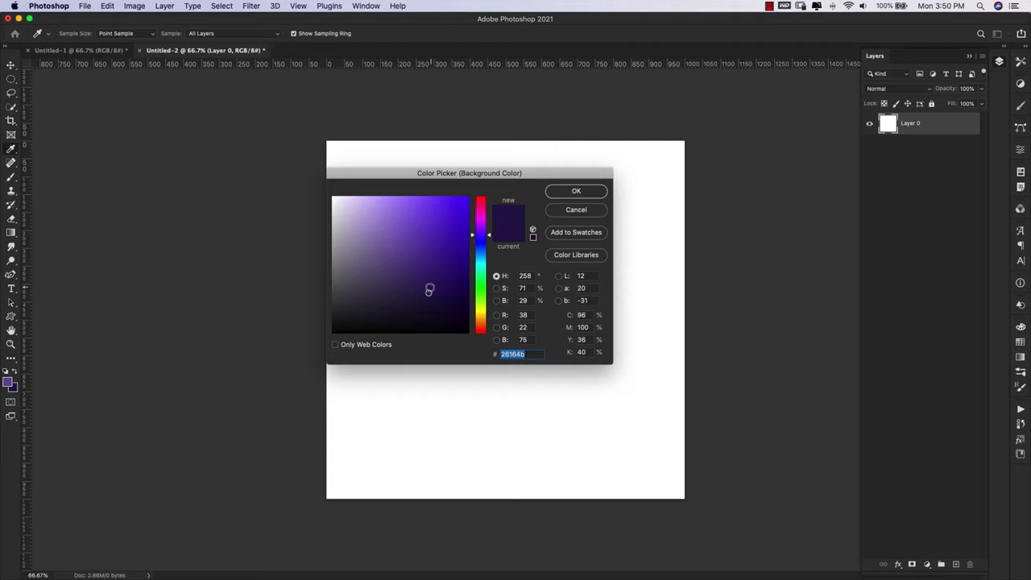
click(435, 279)
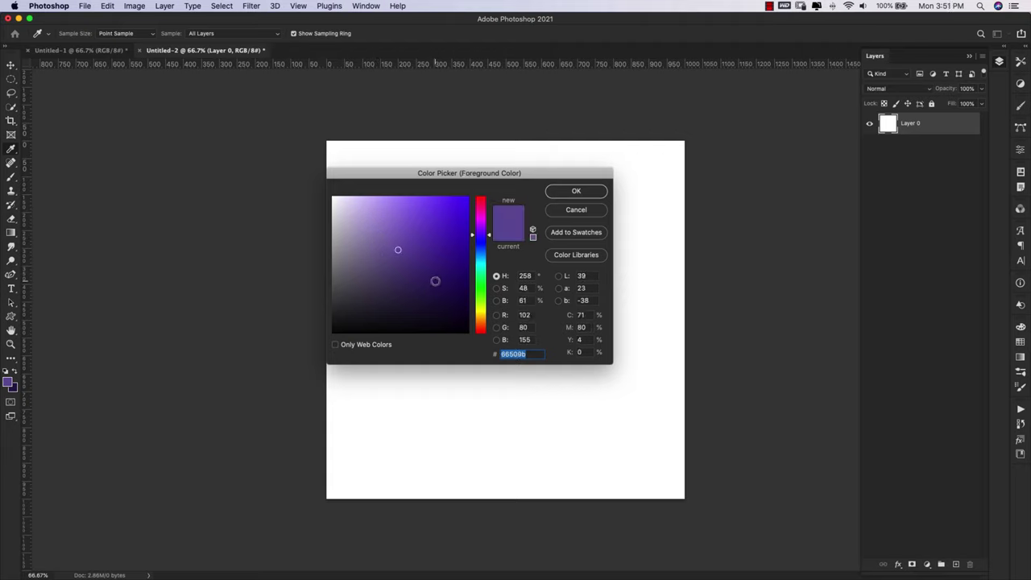
click(575, 191)
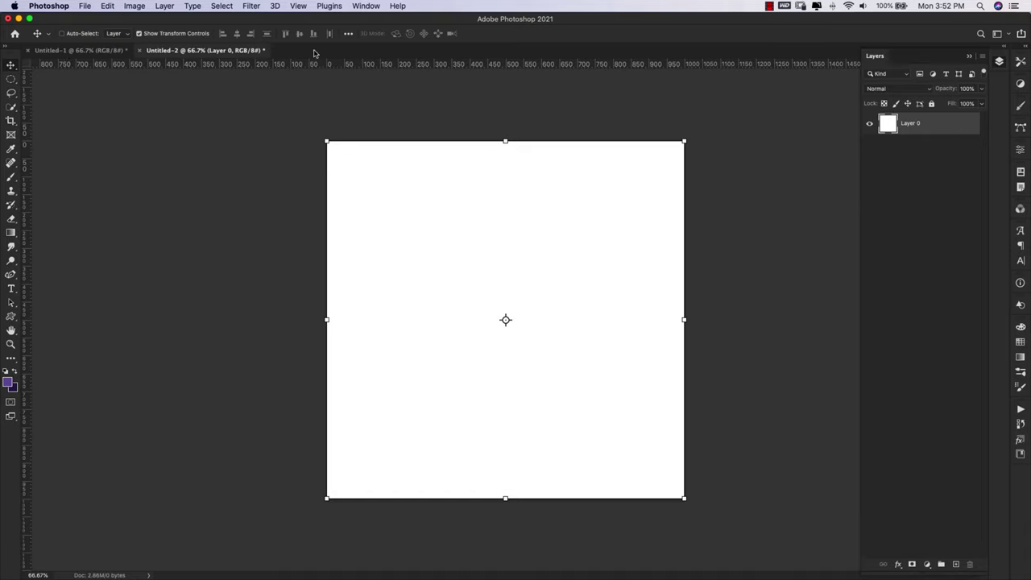
- Fill Layer 0 with the Render > Clouds filter in purple
click(252, 7)
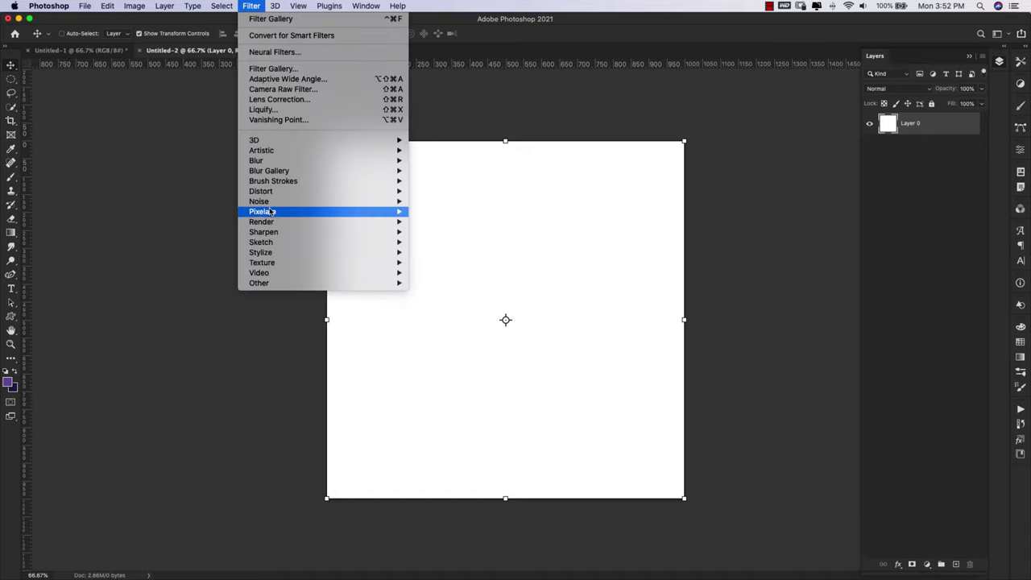
mouse_move(271, 222)
click(430, 259)
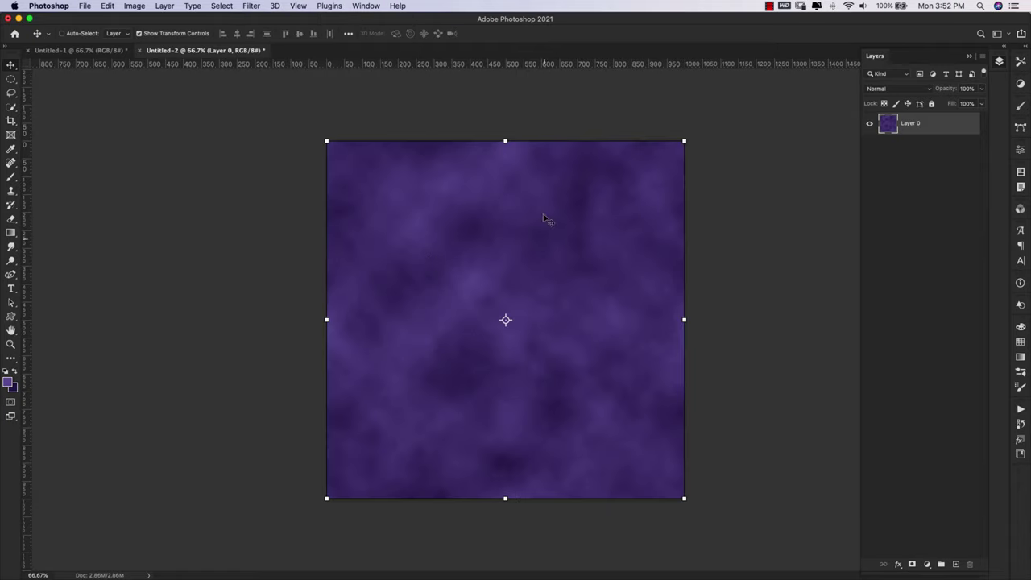
- Add 10% Uniform, Monochromatic noise over the clouds
click(251, 7)
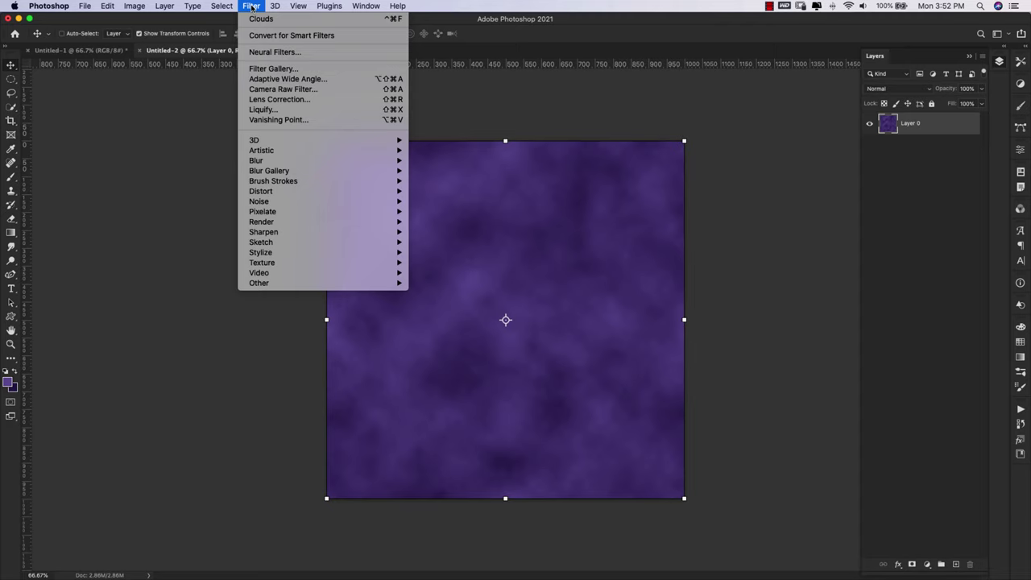
mouse_move(268, 202)
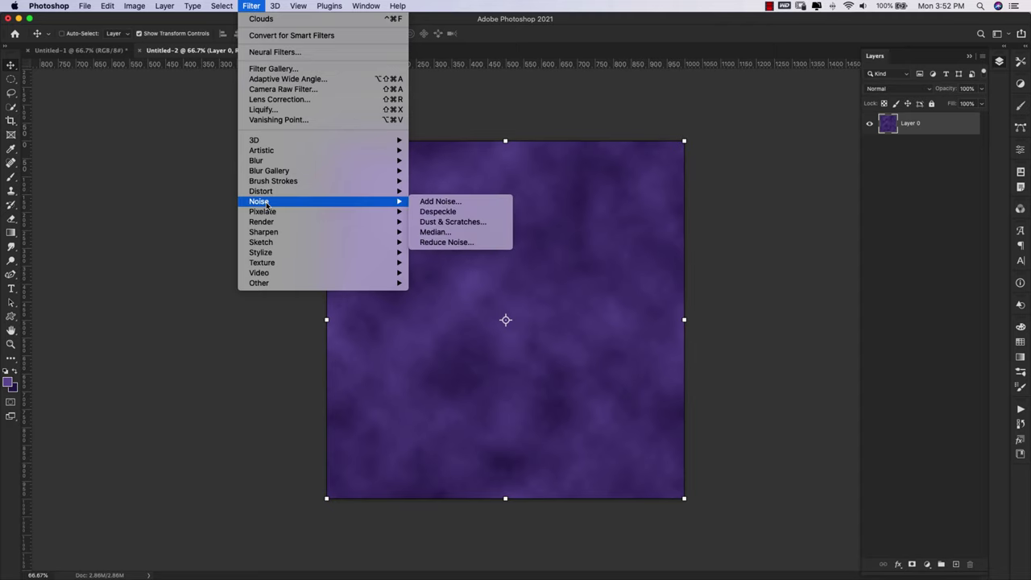
click(427, 202)
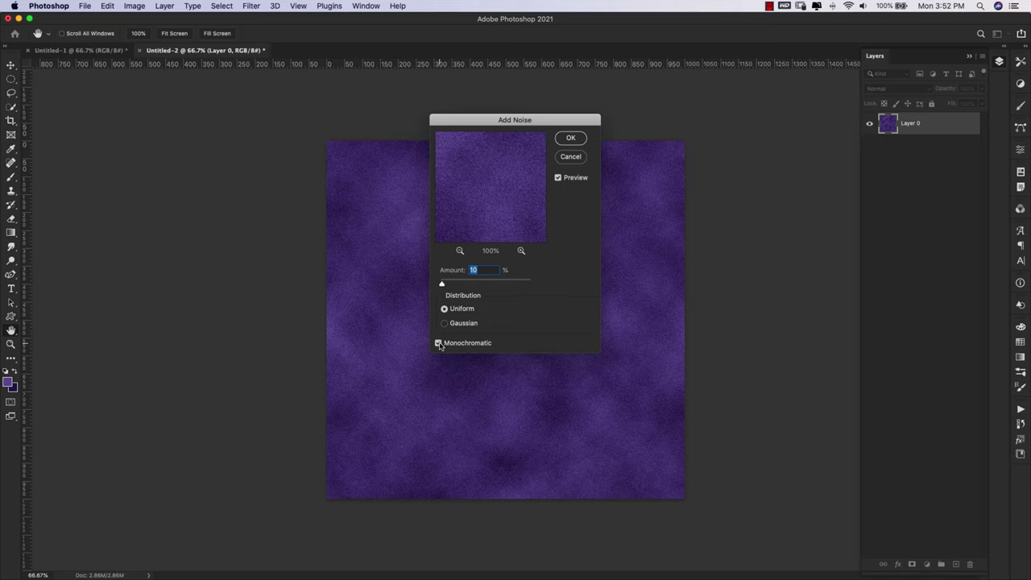
click(570, 139)
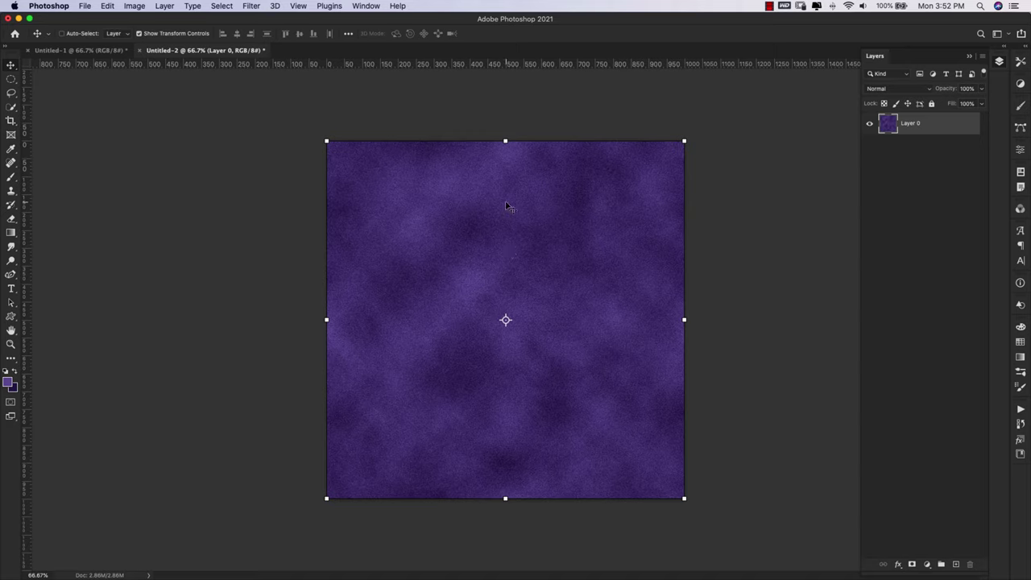
- Apply the Sharpen filter to the noisy cloud texture
click(256, 8)
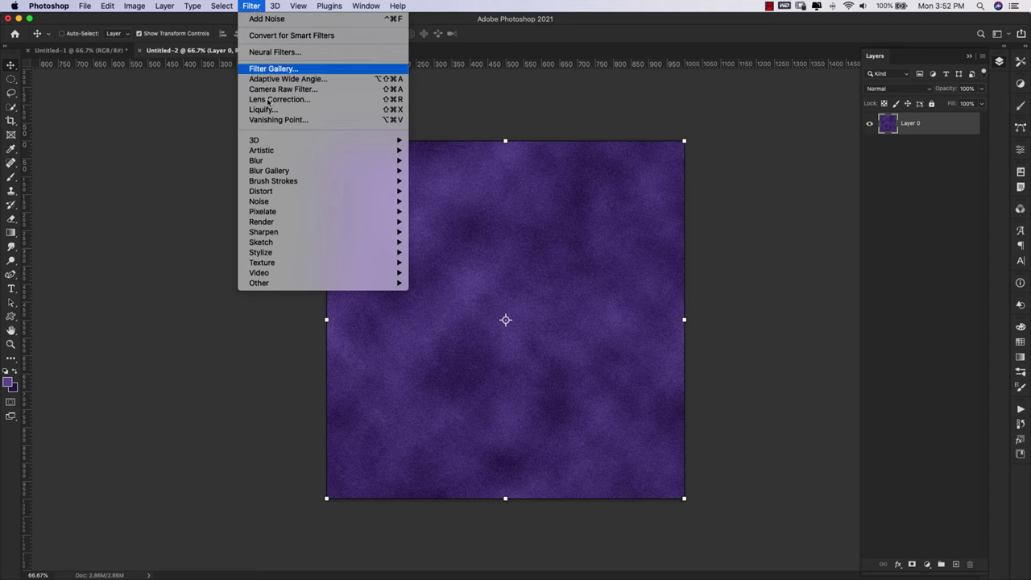
mouse_move(277, 224)
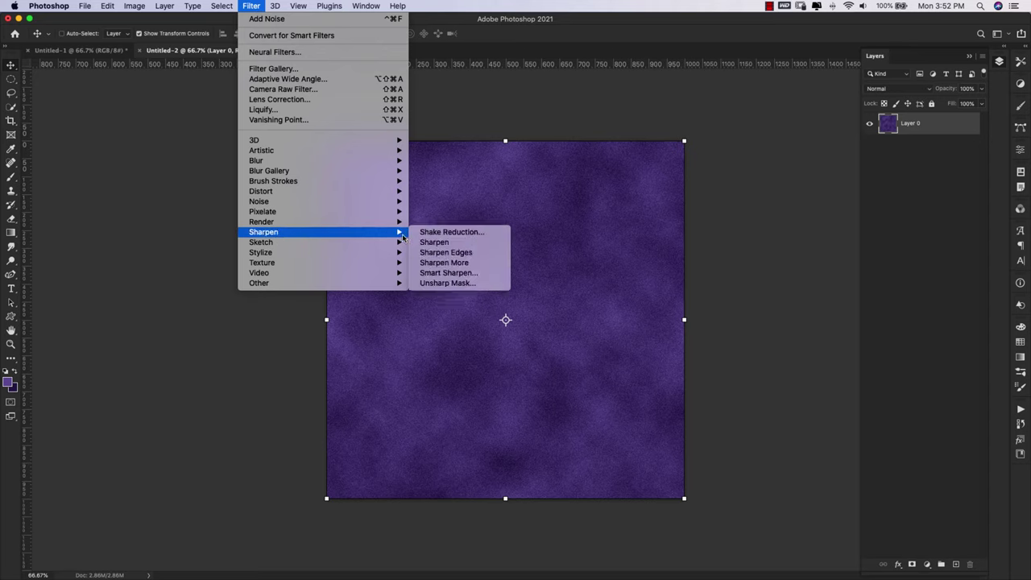
click(429, 242)
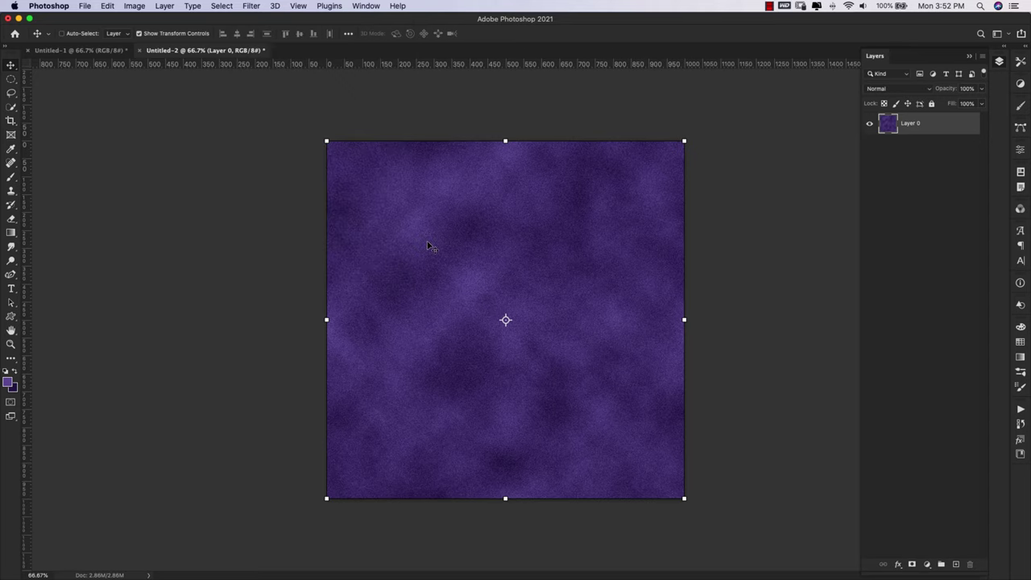
- Duplicate Layer 0 as Layer 0 copy and select the copy
right_click(945, 125)
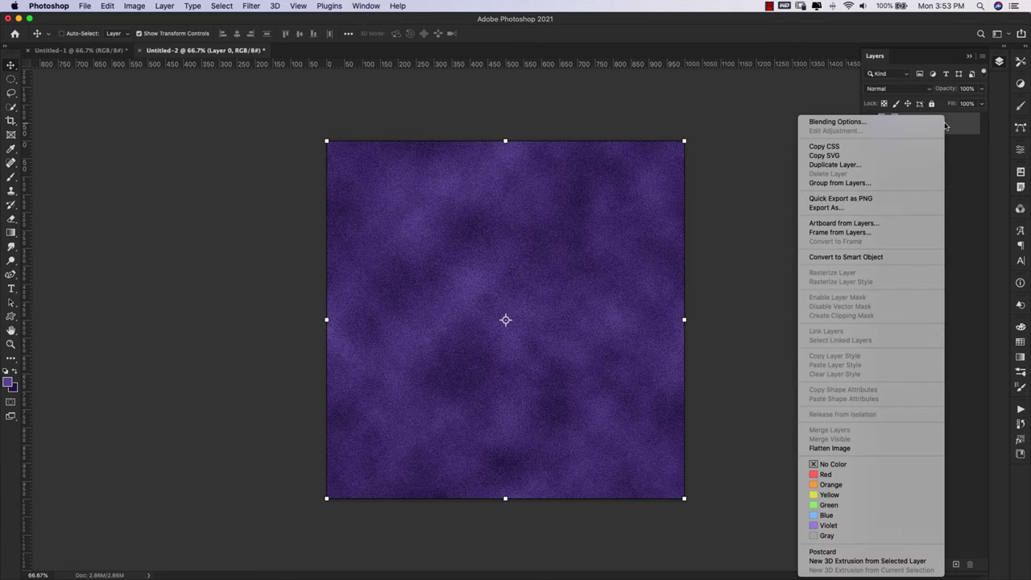
click(892, 166)
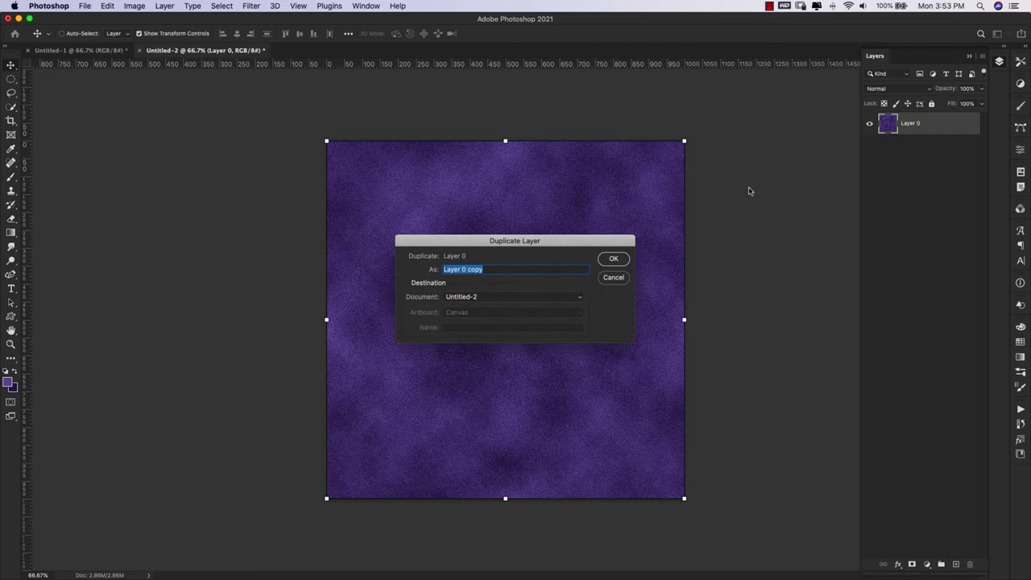
click(614, 258)
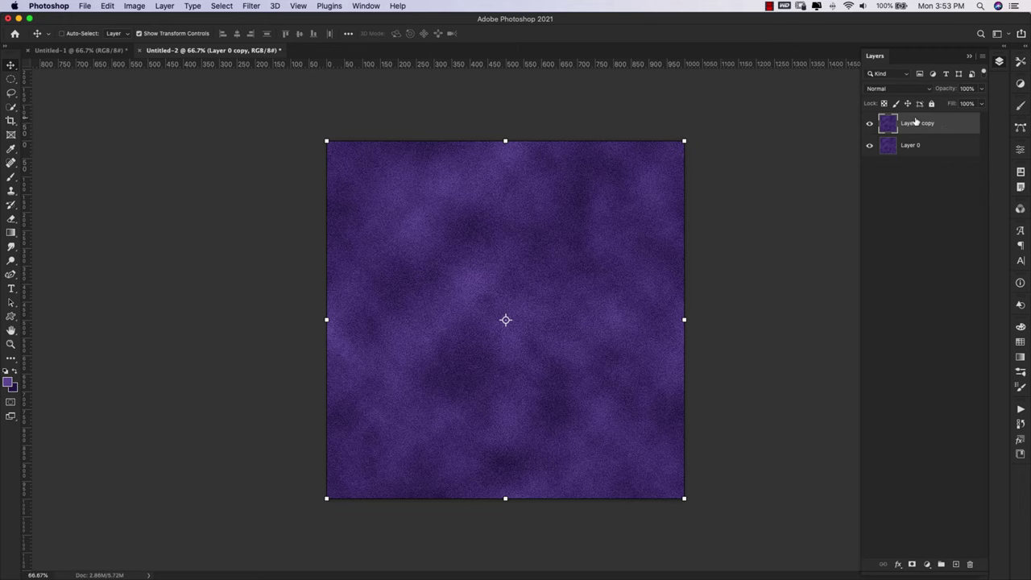
click(934, 149)
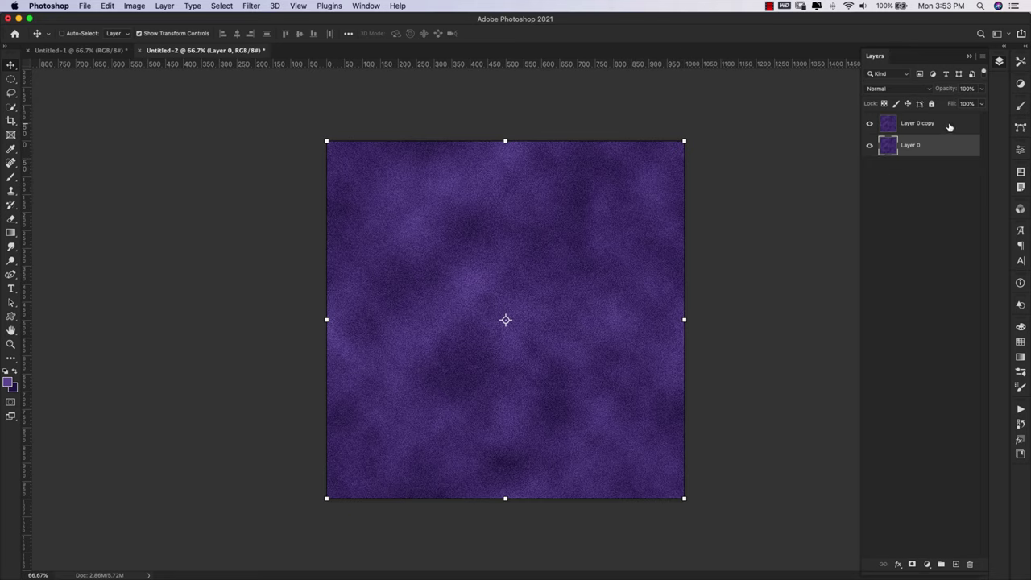
click(950, 127)
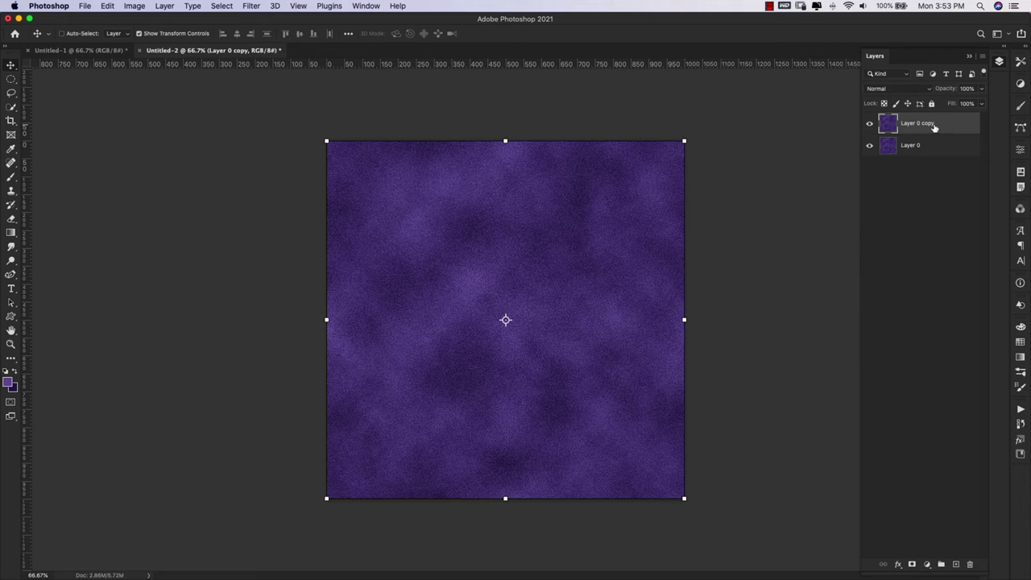
- Set Layer 0 copy's blend mode to Overlay
click(924, 89)
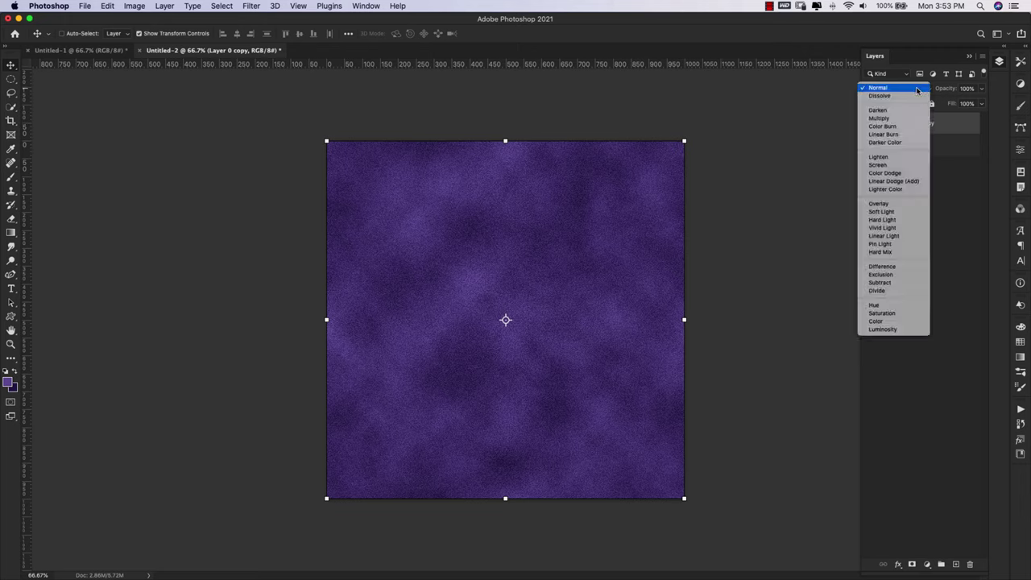
click(905, 205)
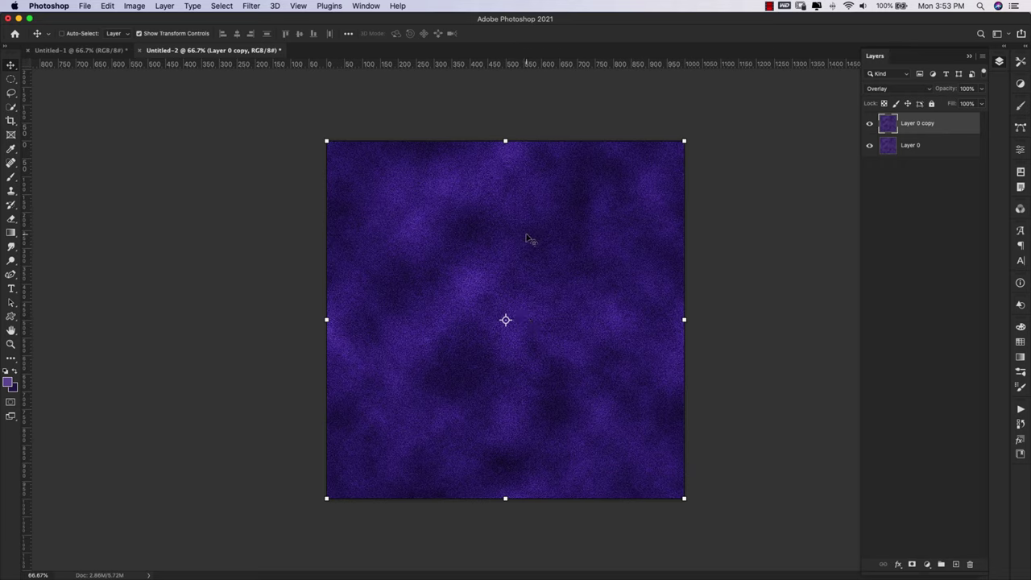
- Free Transform Layer 0 copy to 150% scale and commit it
key(super+t)
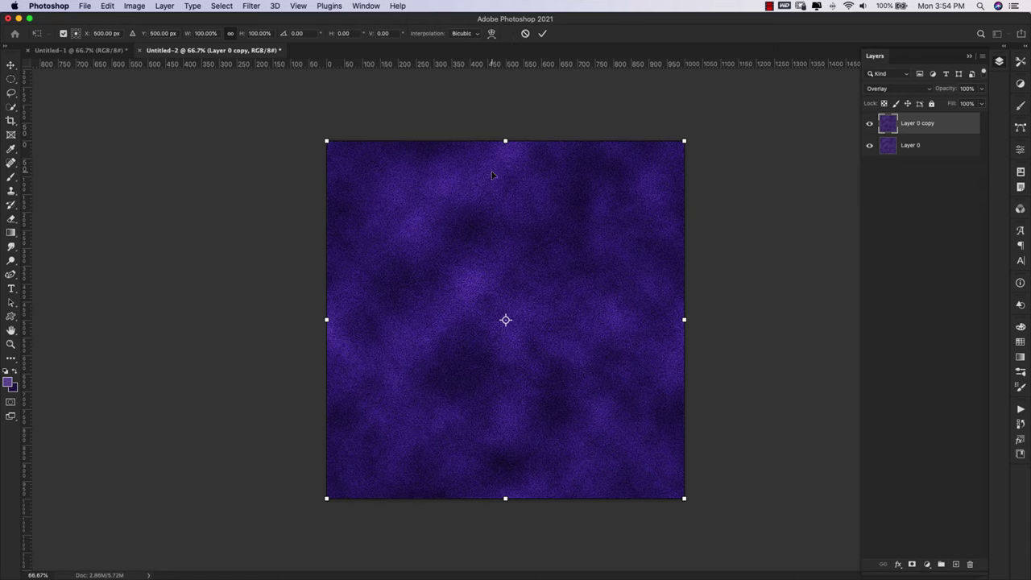
click(108, 6)
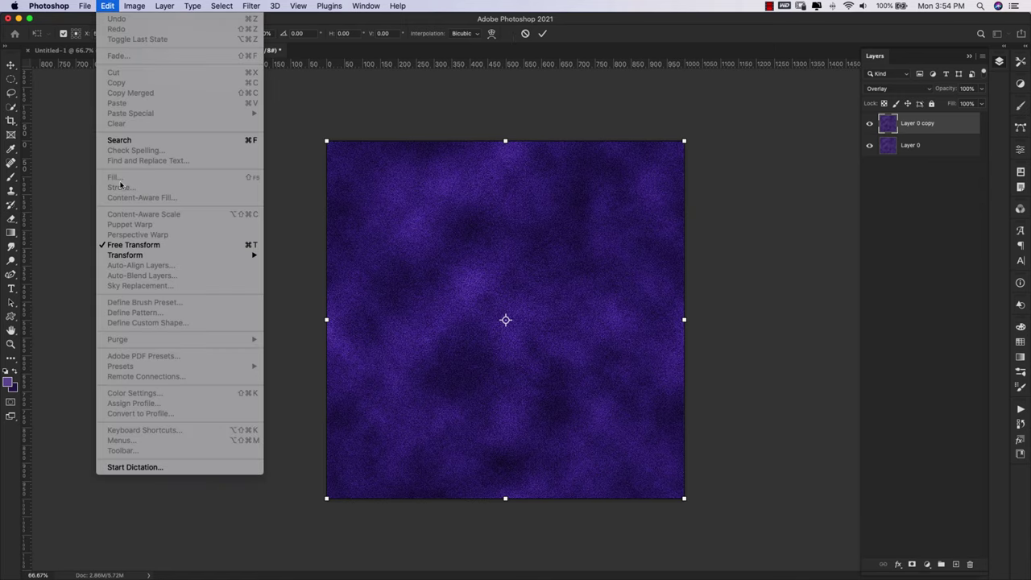
click(342, 82)
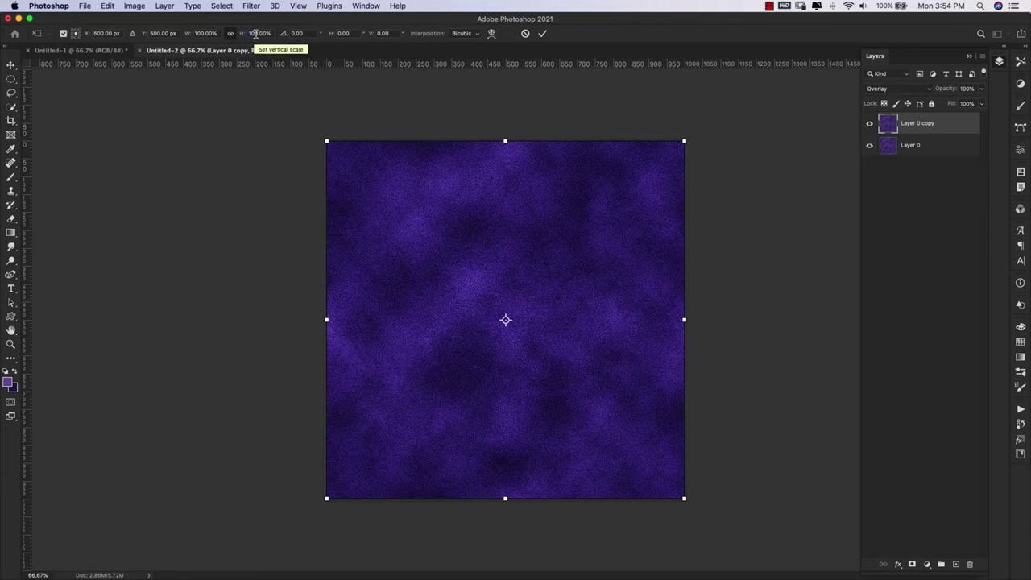
click(256, 33)
text(150)
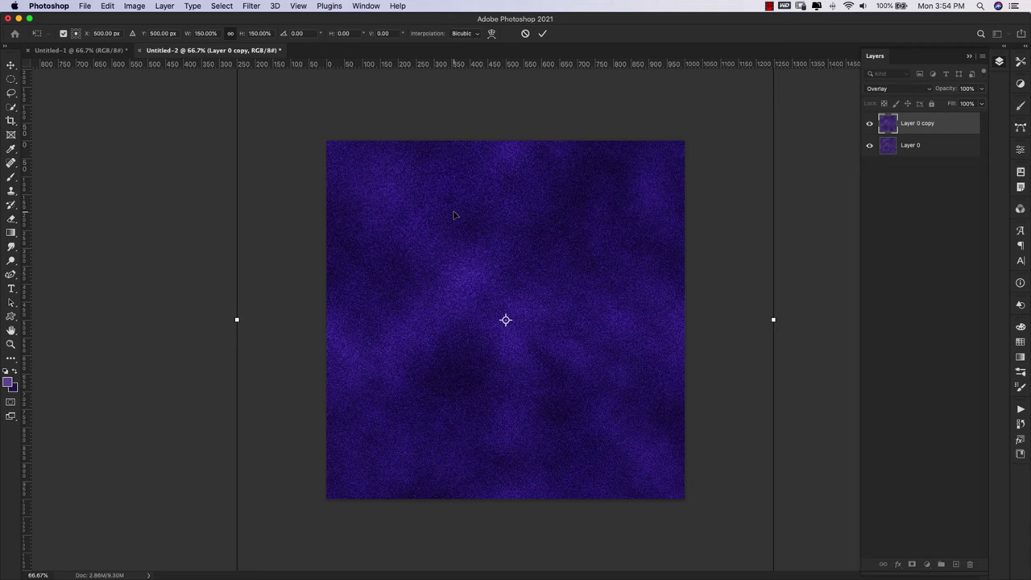
key(Return)
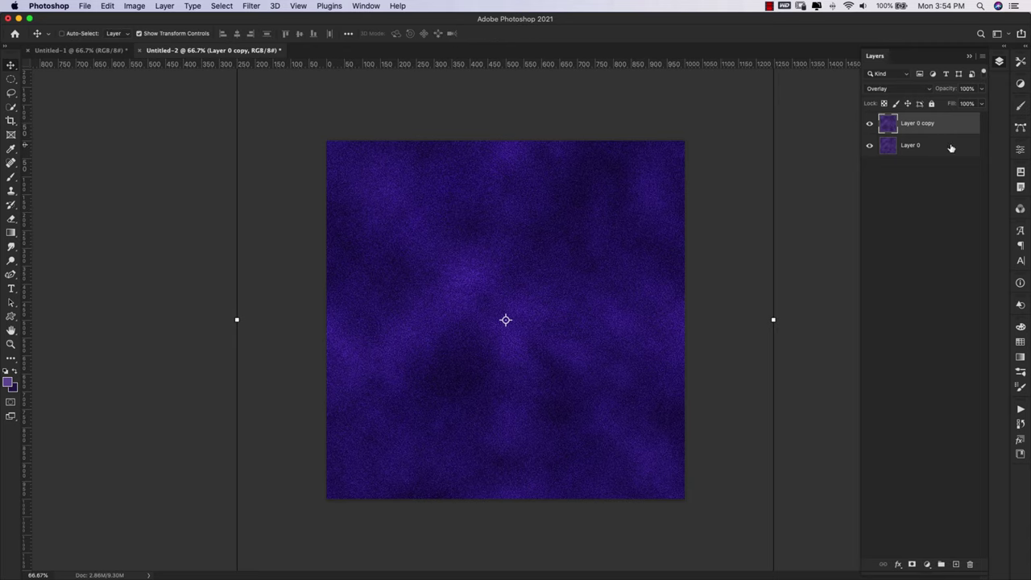
- Merge the copy down into Layer 0 and crop away pixels outside the canvas
key(super+e)
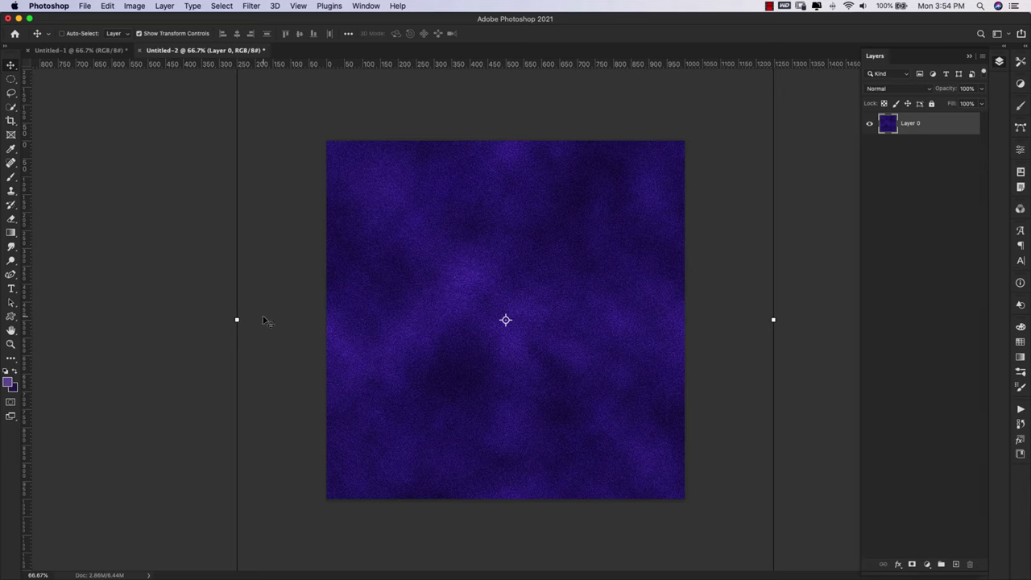
click(11, 122)
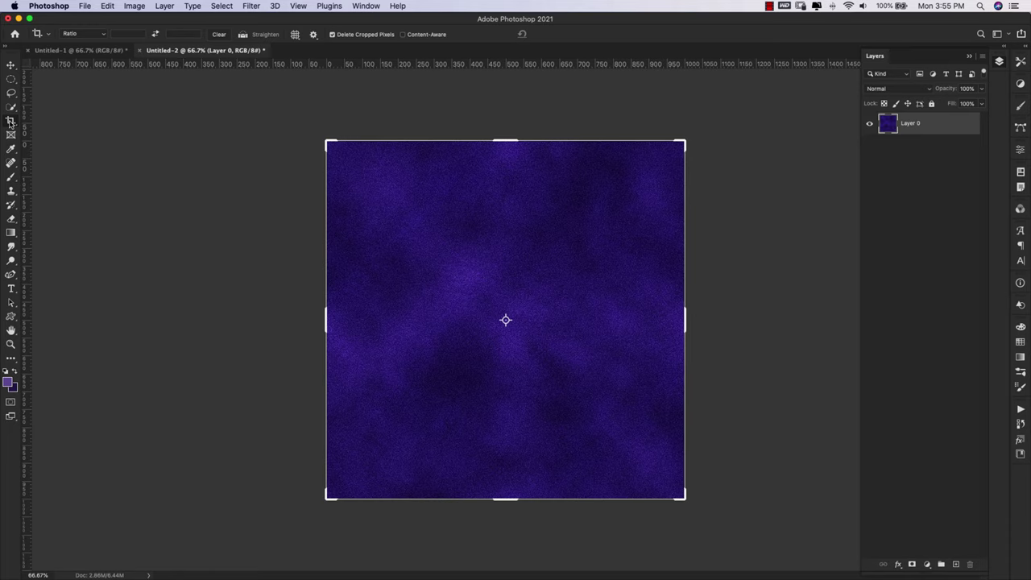
click(11, 121)
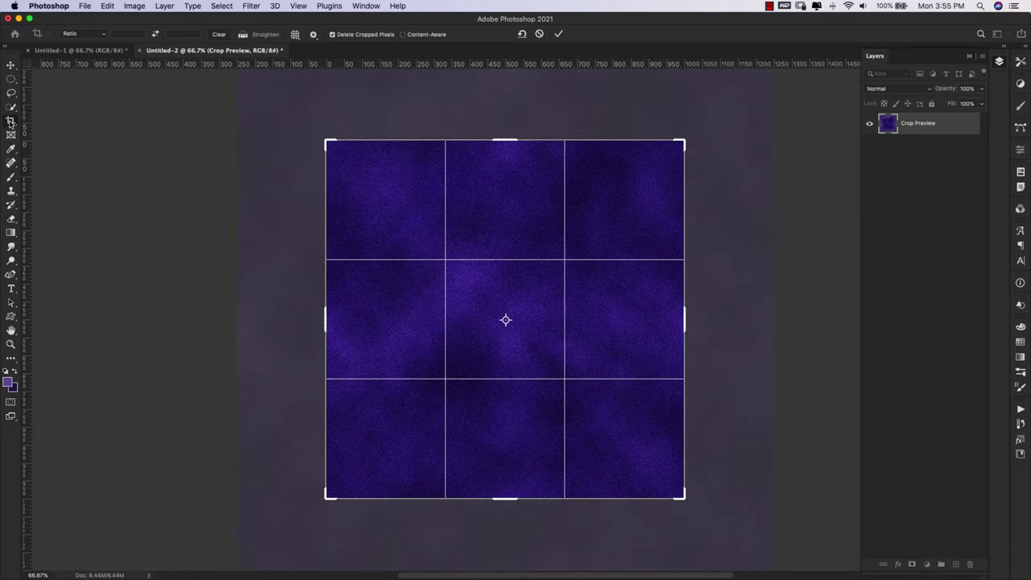
key(Return)
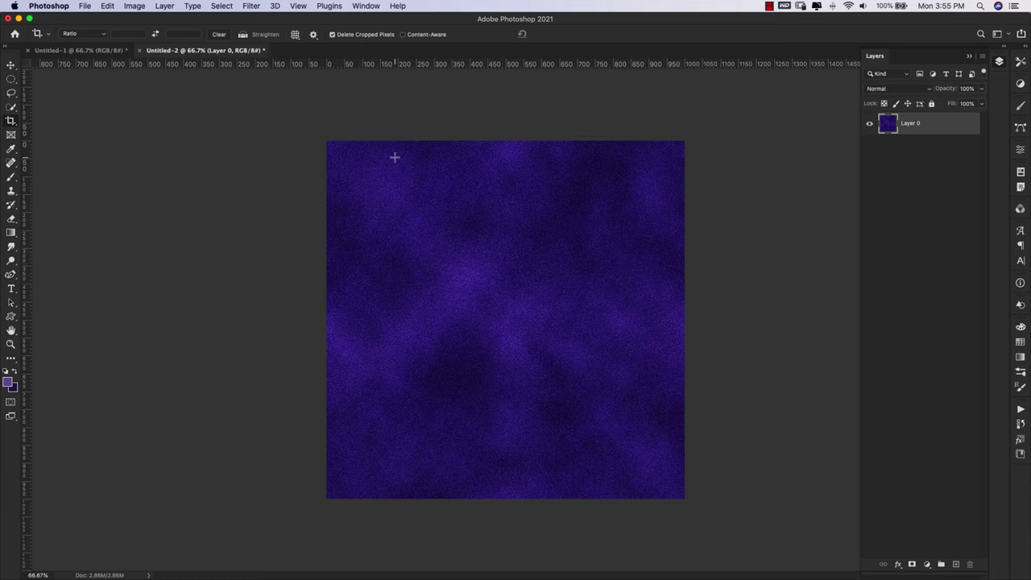
- Choose the Texture > Grain filter in the Filter Gallery
click(251, 7)
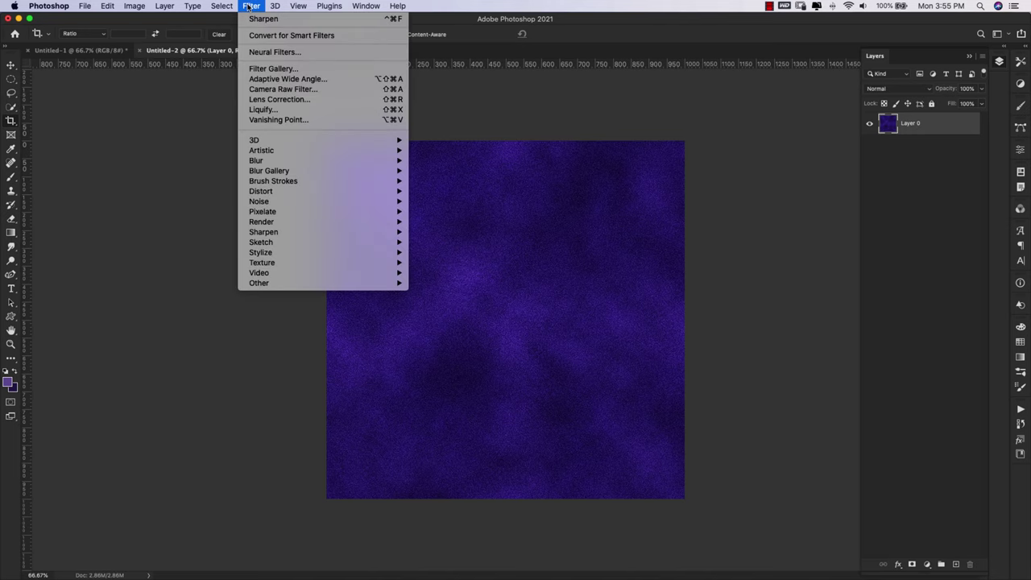
click(266, 71)
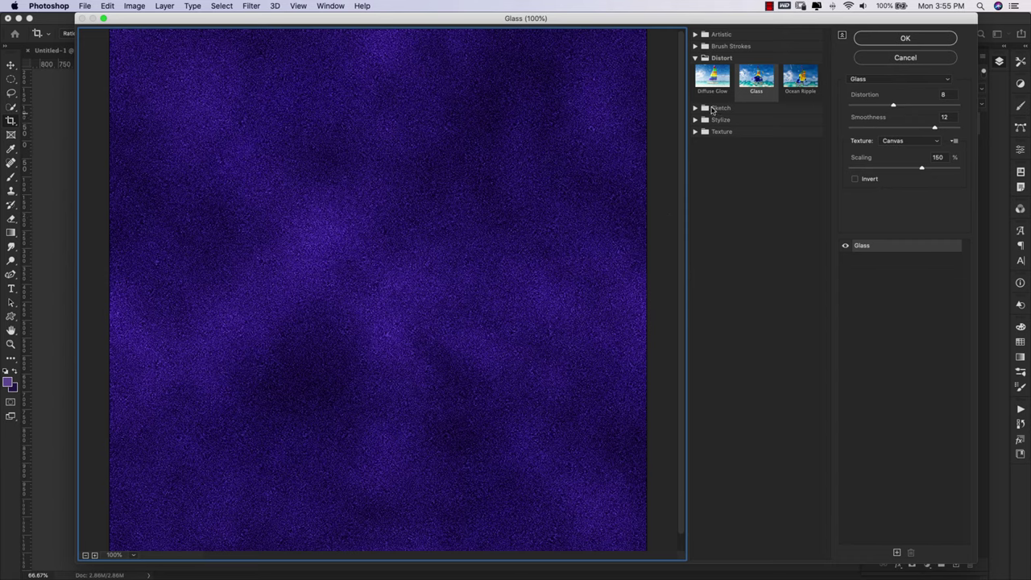
click(696, 58)
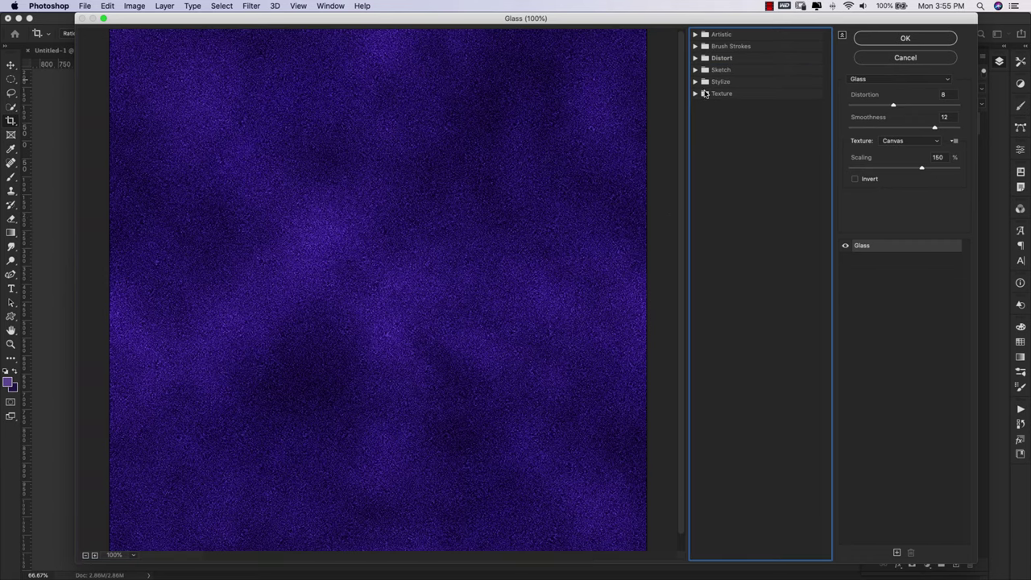
click(705, 93)
click(757, 114)
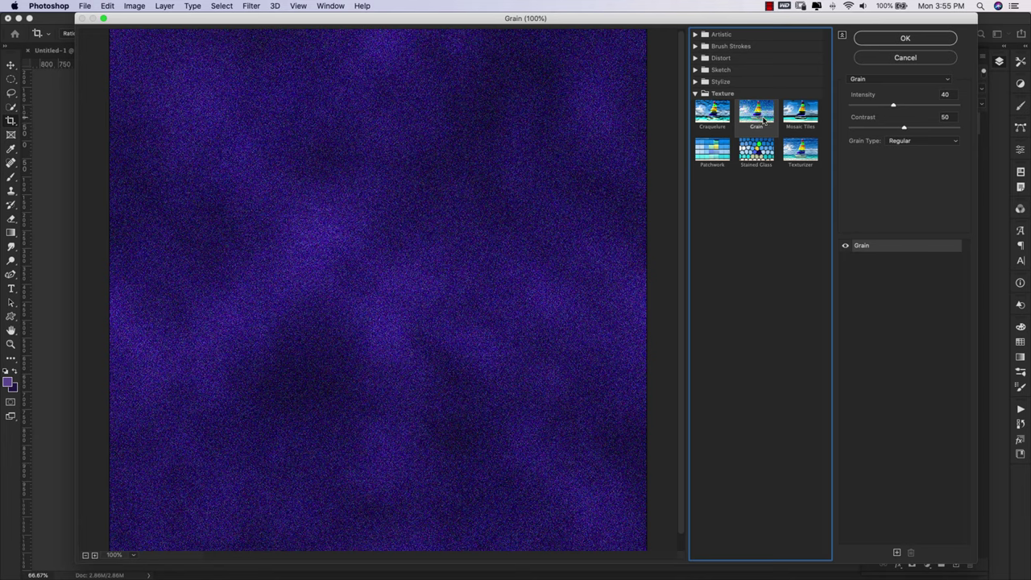
- Set Grain Intensity 5, Contrast 10 and Grain Type Horizontal
drag(892, 107, 854, 107)
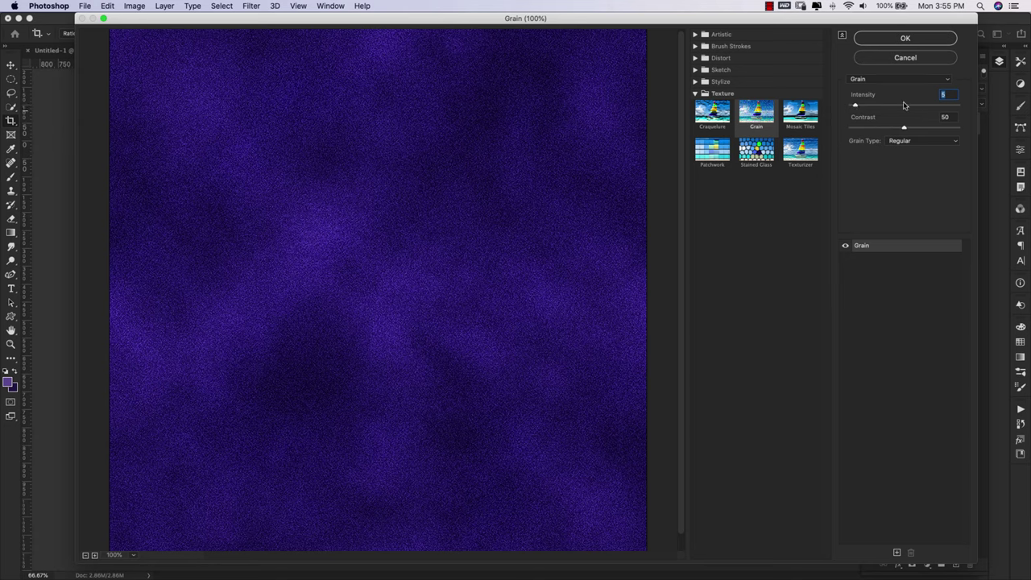
drag(904, 129, 860, 129)
click(927, 141)
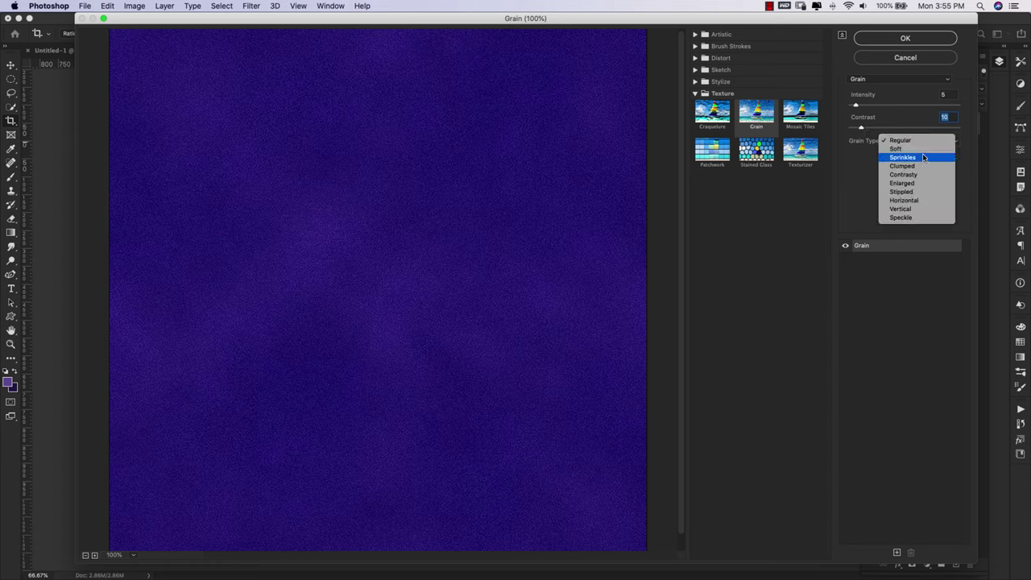
click(914, 200)
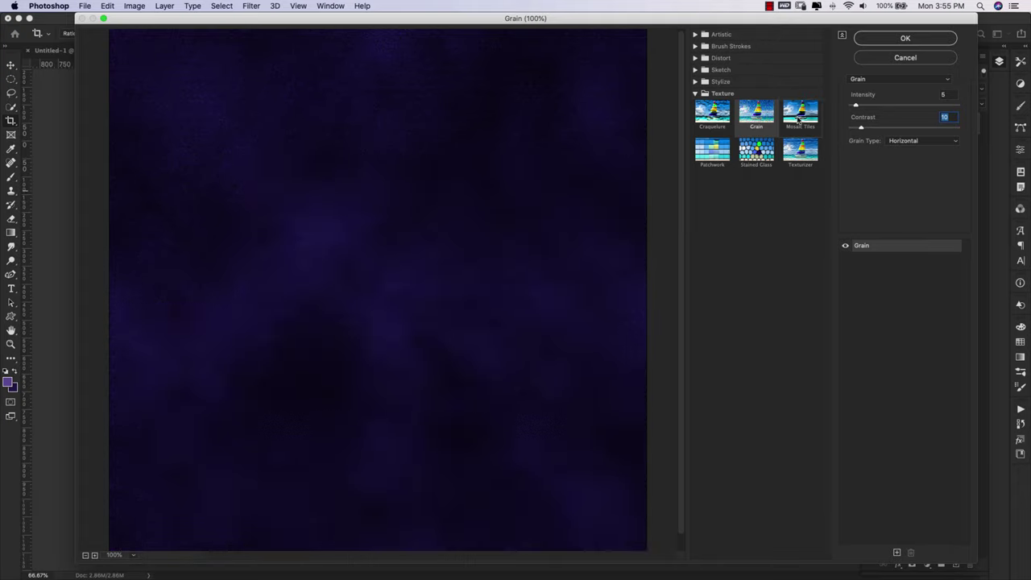
click(947, 142)
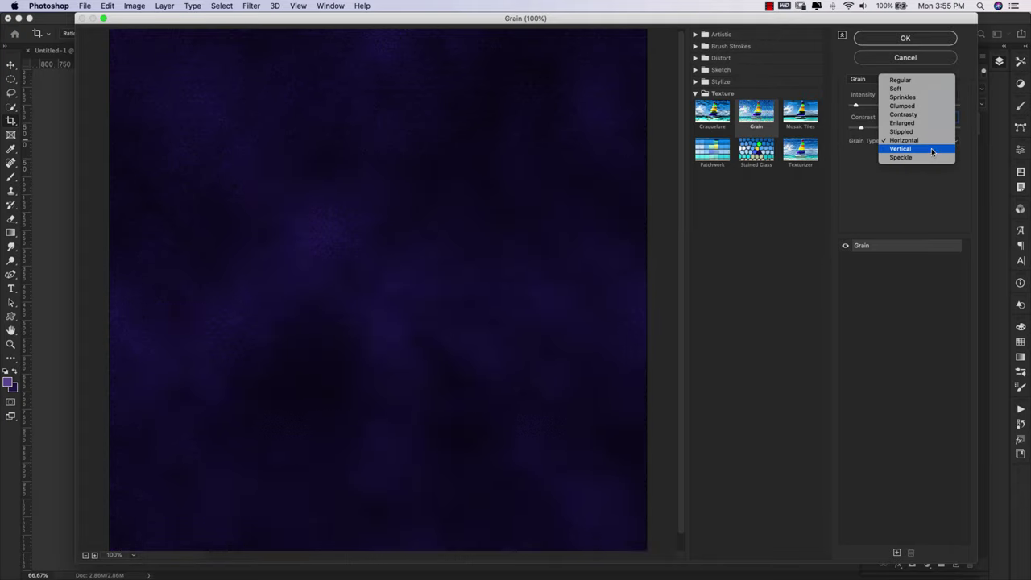
click(931, 148)
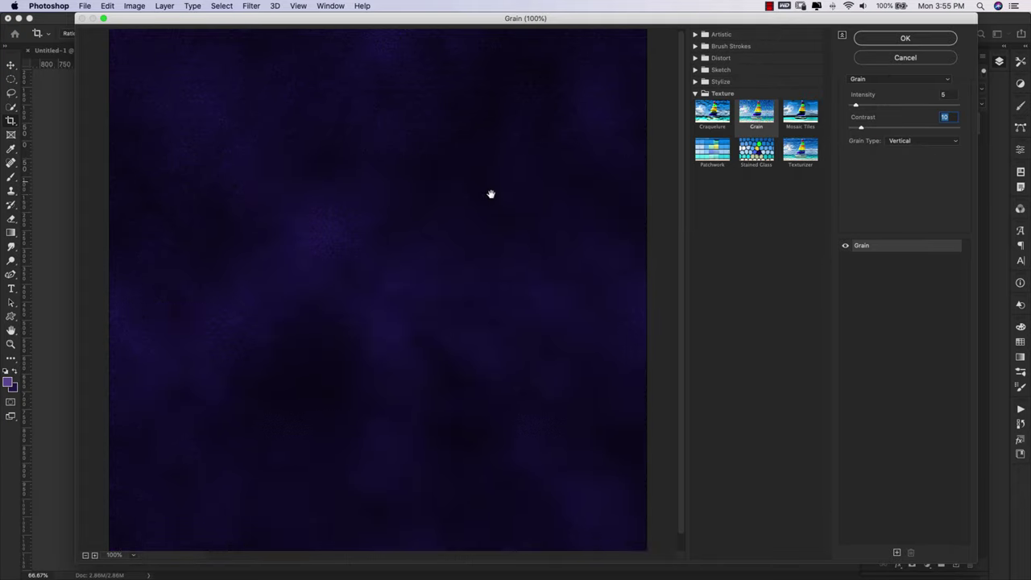
click(934, 143)
click(920, 133)
drag(861, 129, 884, 130)
drag(884, 129, 845, 129)
drag(852, 131, 861, 130)
- Confirm the Filter Gallery to apply the Grain to Layer 0
click(905, 38)
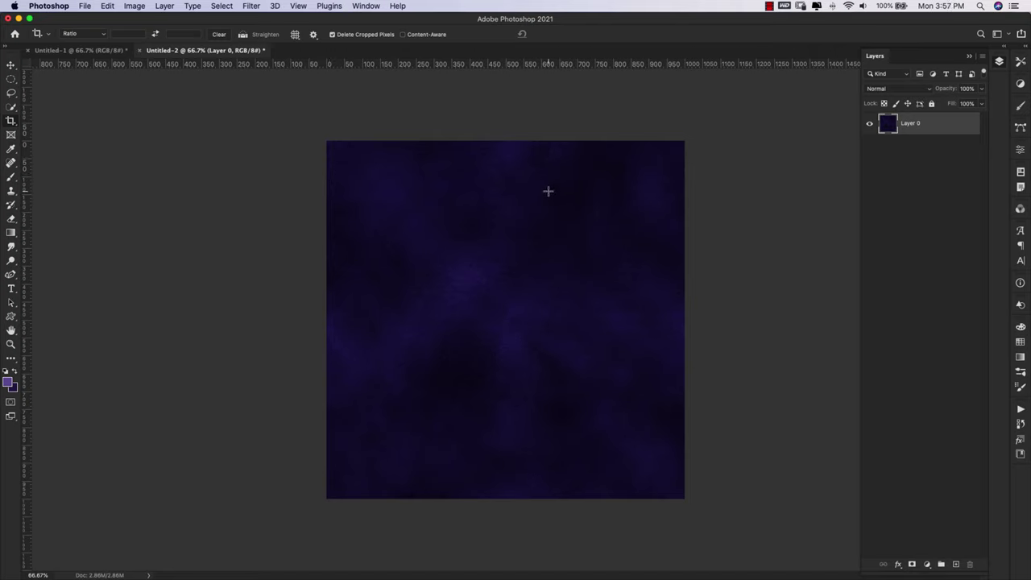